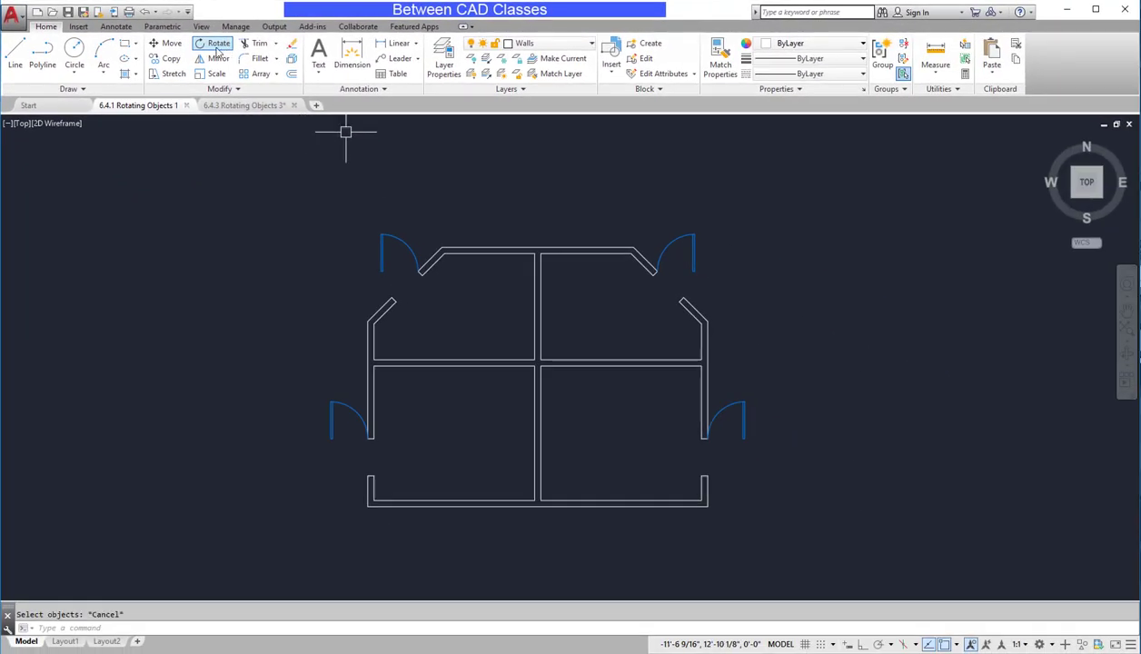
# Rotate the upper-left door 45 degrees about its arc endpoint at the angled wall's corner.
pyautogui.click(217, 50)
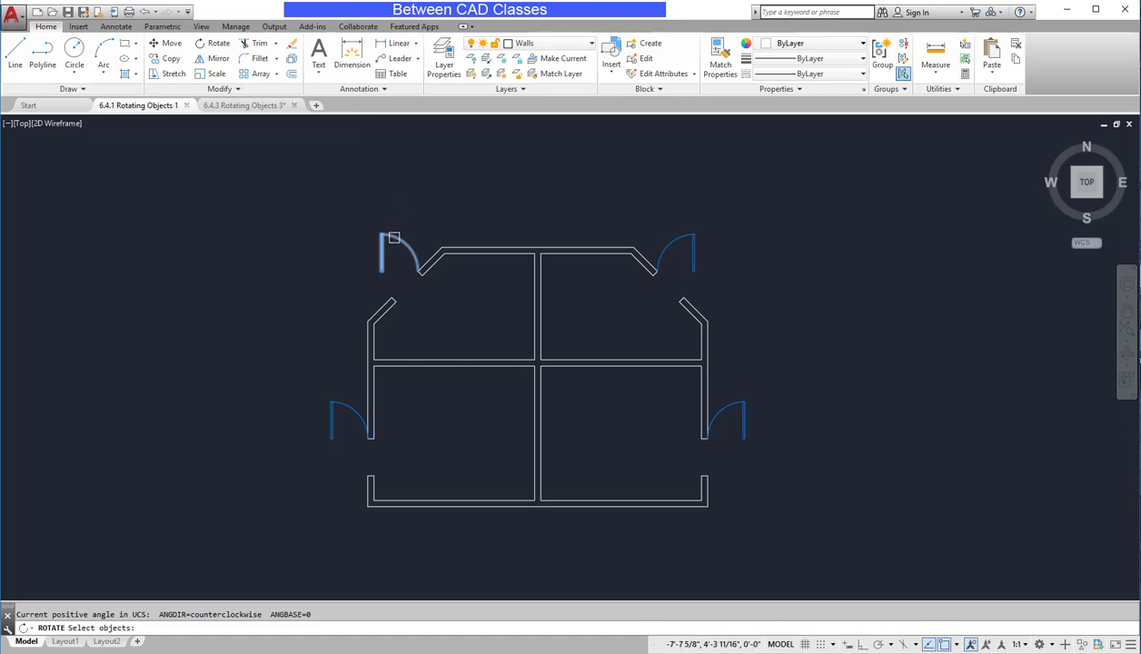
pyautogui.click(394, 238)
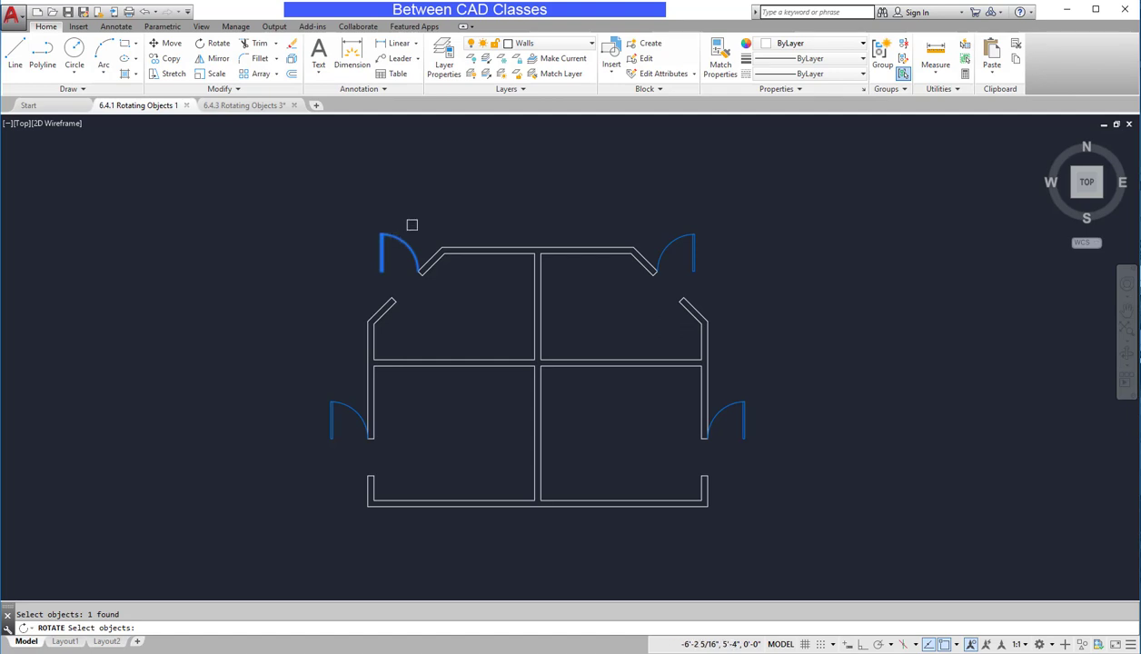
pyautogui.press('Return')
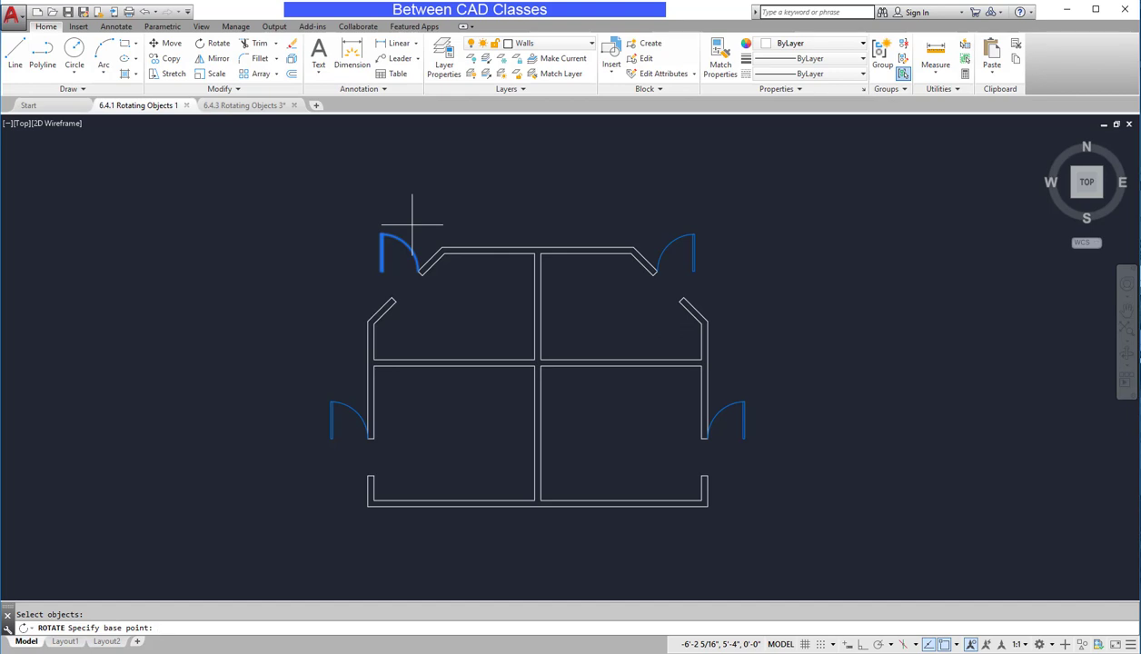
pyautogui.scroll(3, 404, 271)
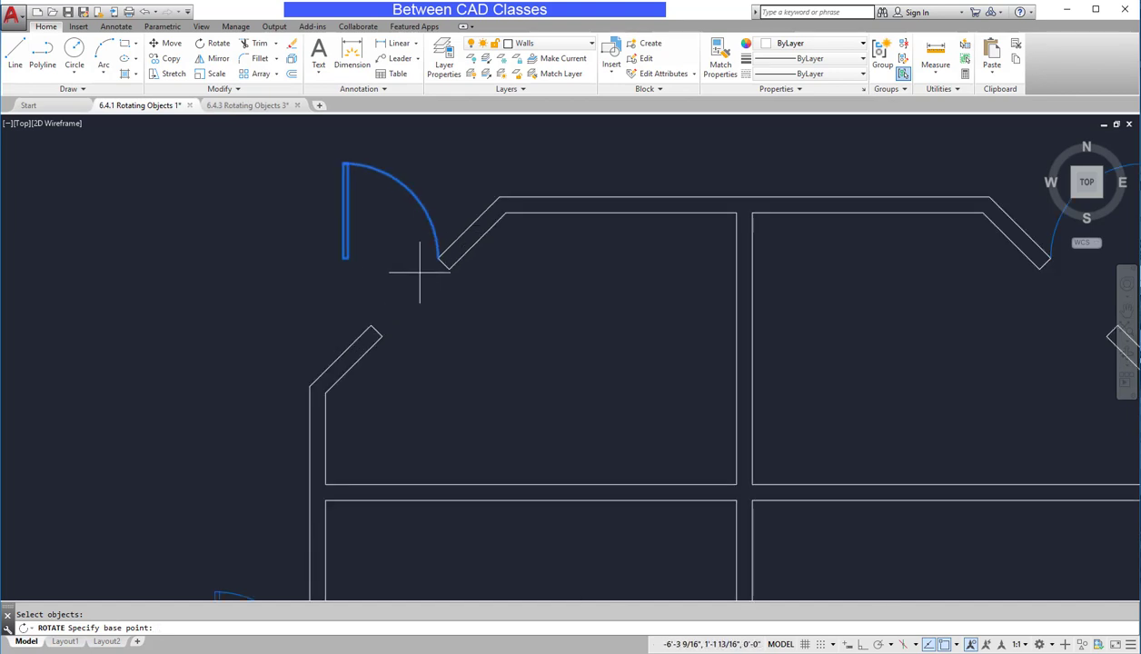
pyautogui.click(438, 258)
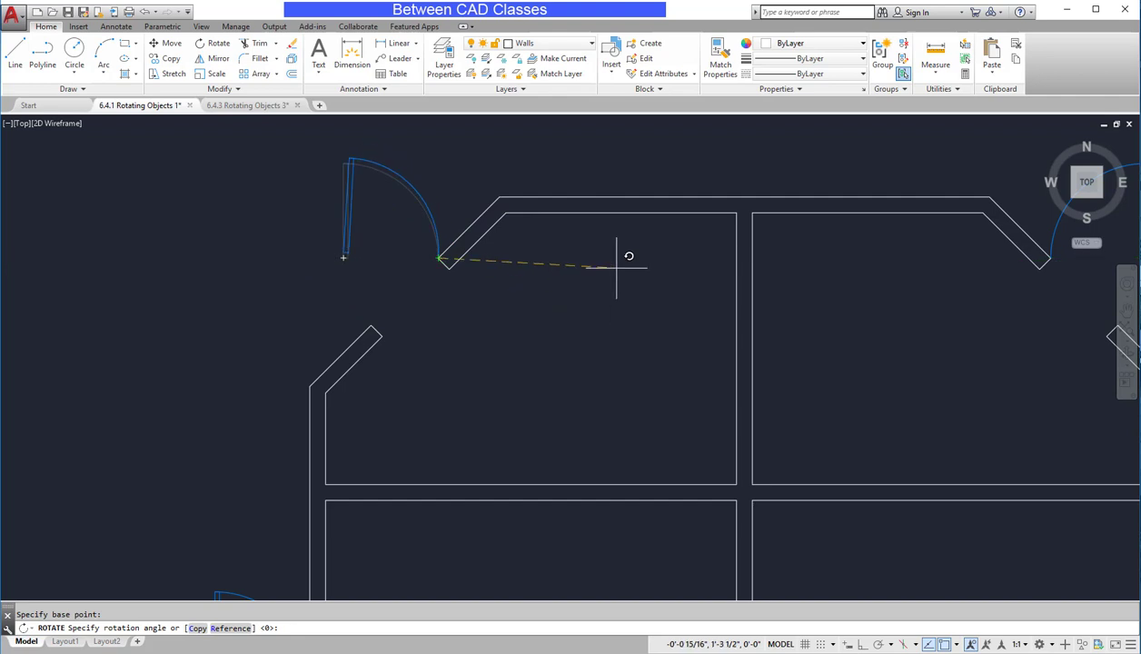
pyautogui.write('45')
pyautogui.press('Return')
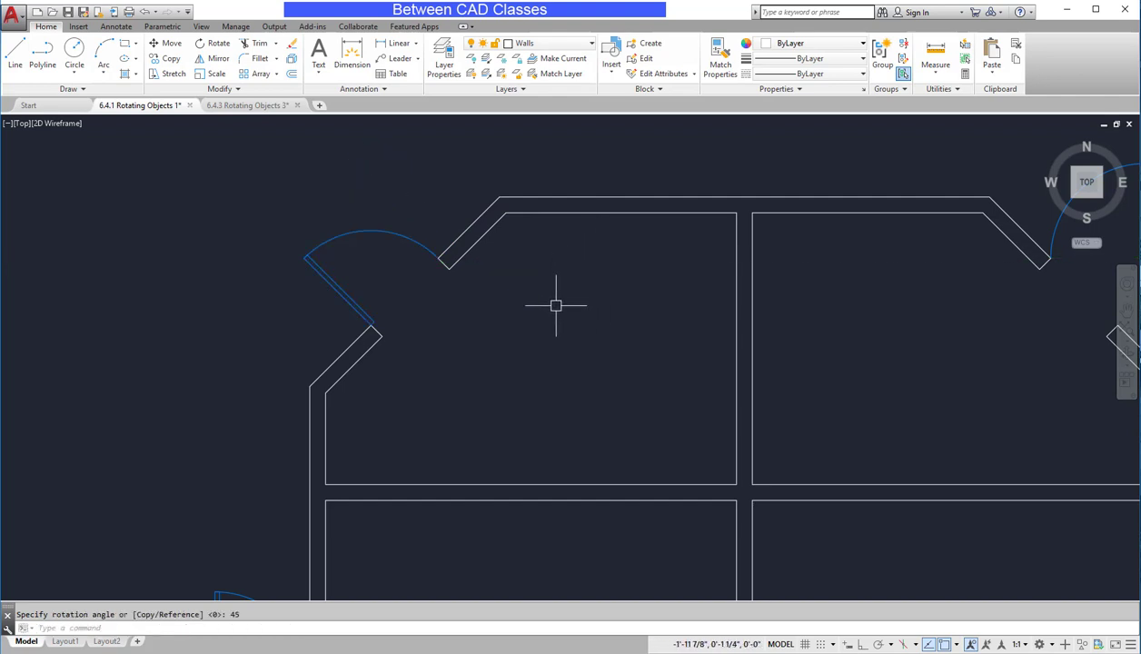
# Rotate the lower-left door 90 degrees about its arc endpoint at the outer wall corner.
pyautogui.scroll(-2, 551, 345)
pyautogui.moveTo(547, 367); pyautogui.dragTo(557, 196, button='middle')
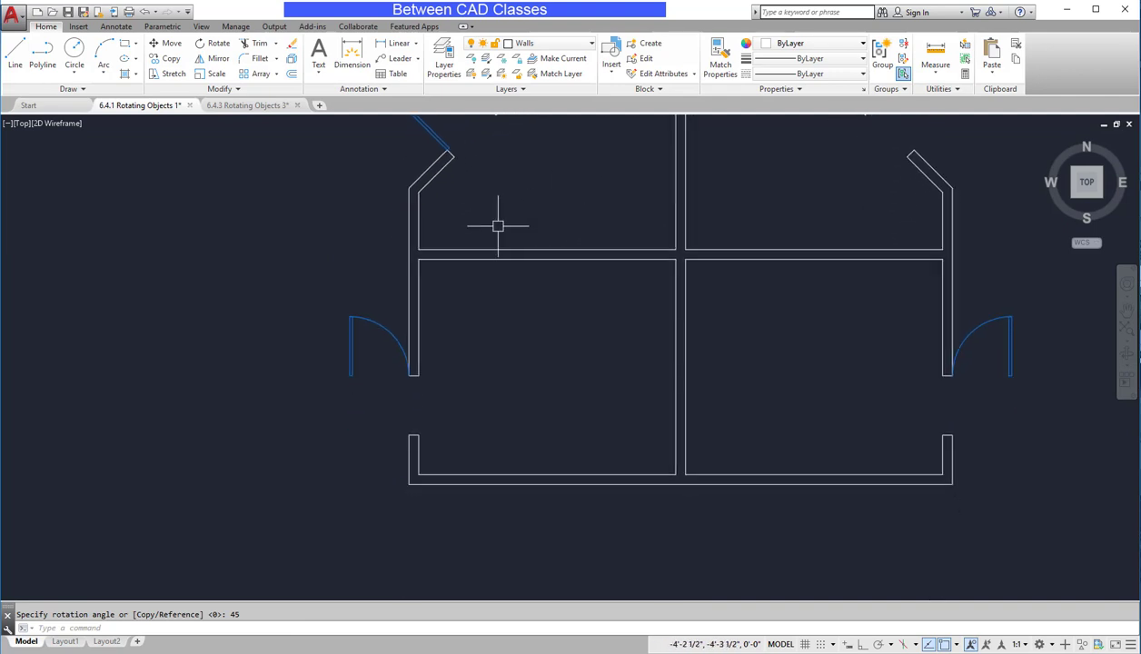
pyautogui.click(212, 43)
pyautogui.click(374, 321)
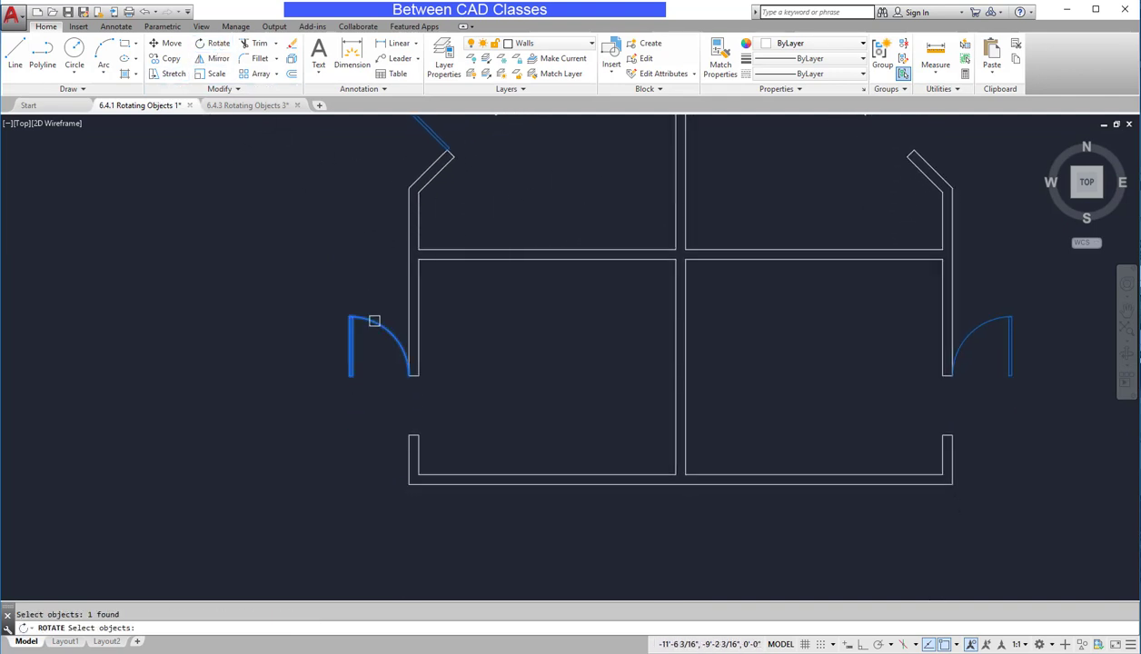
pyautogui.press('Return')
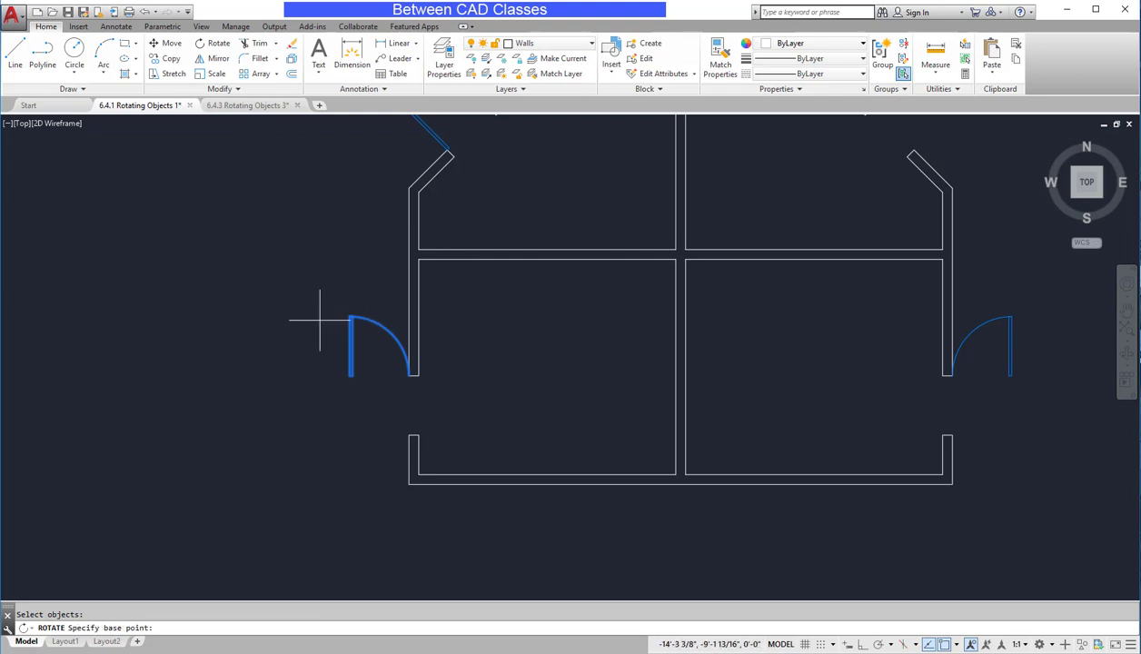
pyautogui.click(409, 376)
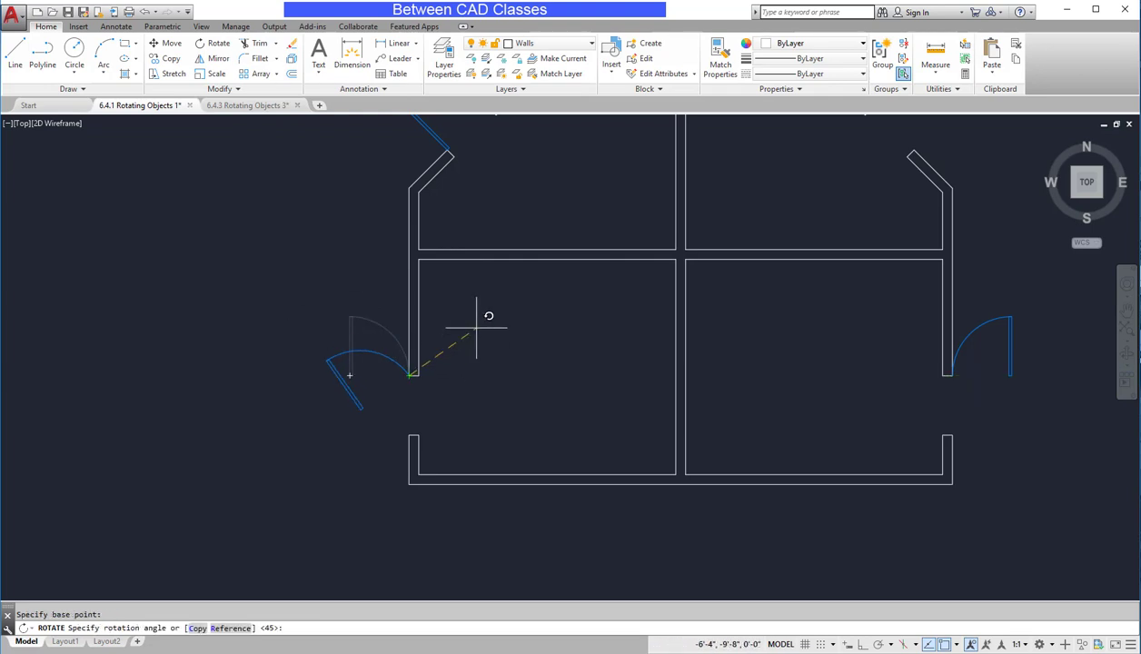
pyautogui.write('90')
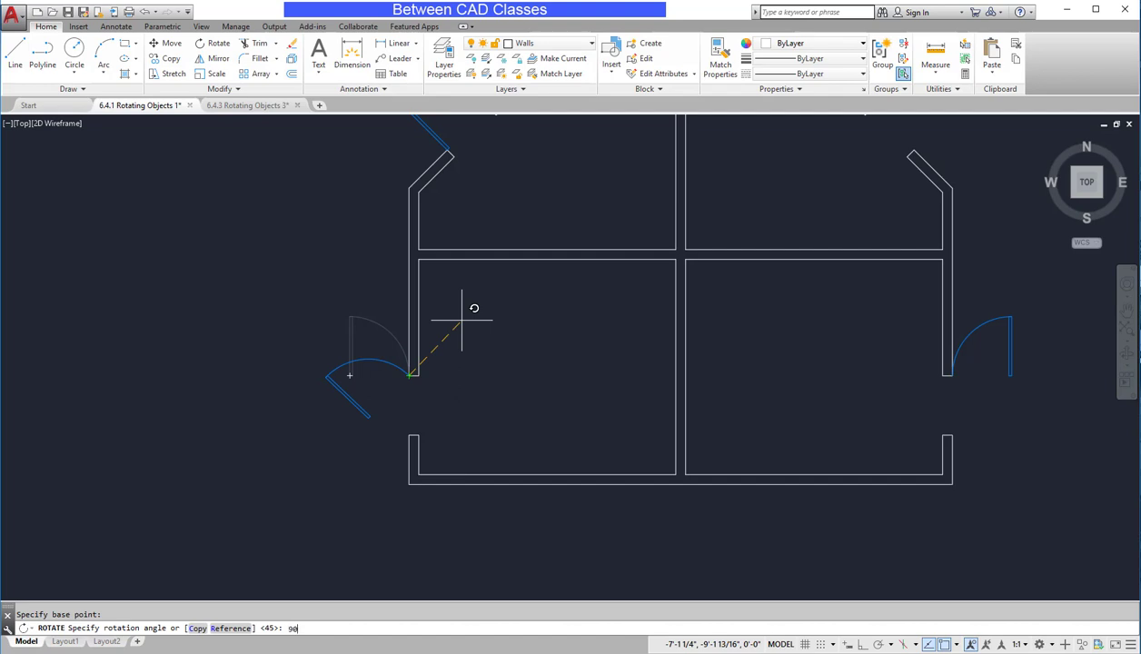
pyautogui.press('Return')
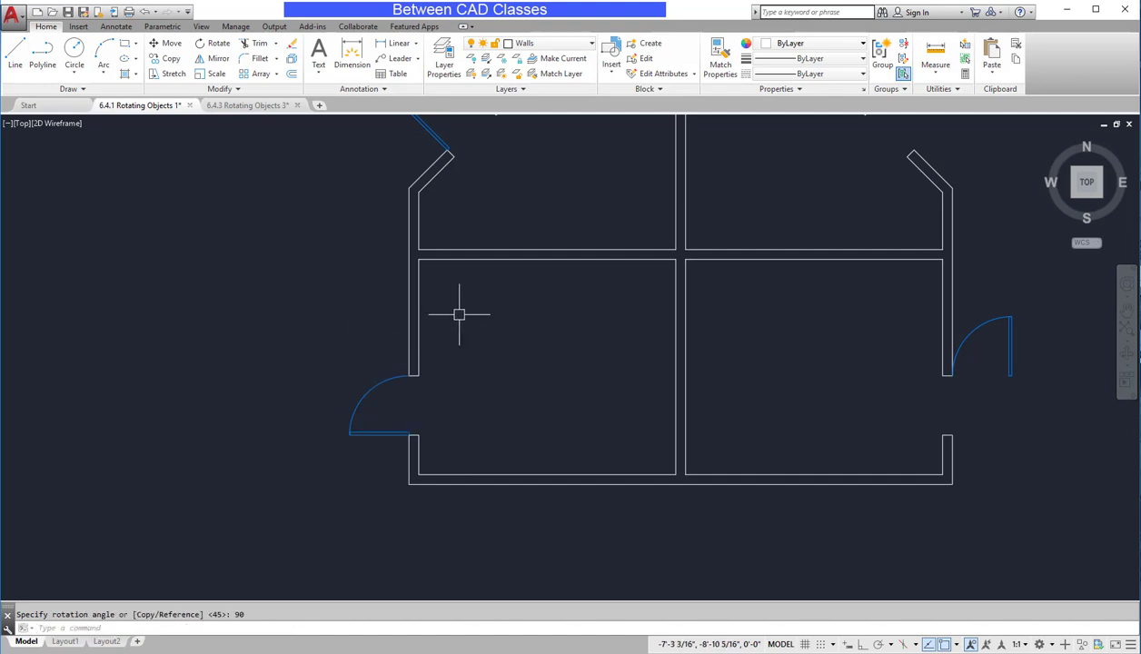
# Rotate the upper-right door -45 degrees about its arc endpoint at the angled wall's corner.
pyautogui.moveTo(832, 311)
pyautogui.mouseDown(button='middle')
pyautogui.moveTo(700, 407)
pyautogui.moveTo(615, 423)
pyautogui.mouseUp(button='middle')
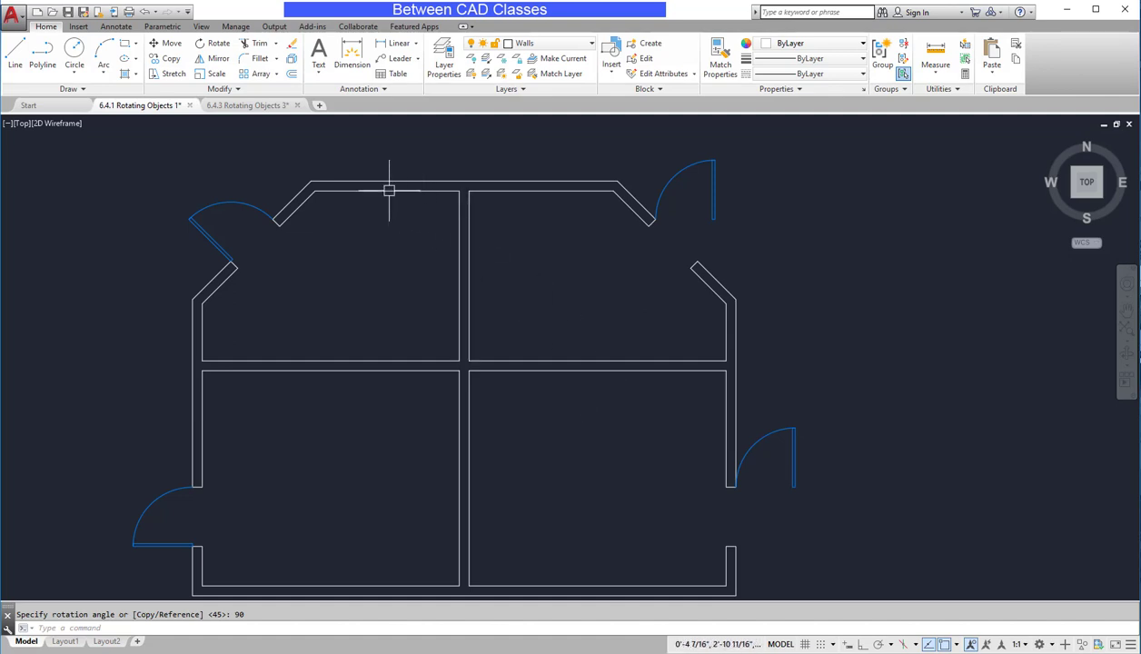
pyautogui.click(218, 44)
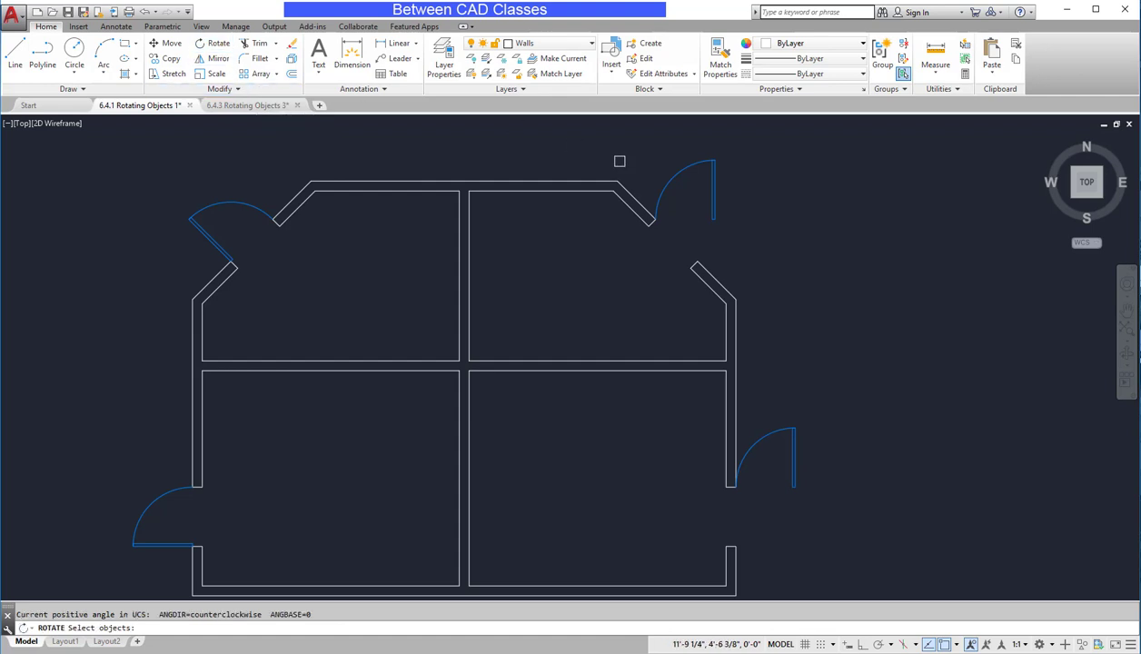
pyautogui.click(673, 175)
pyautogui.press('Return')
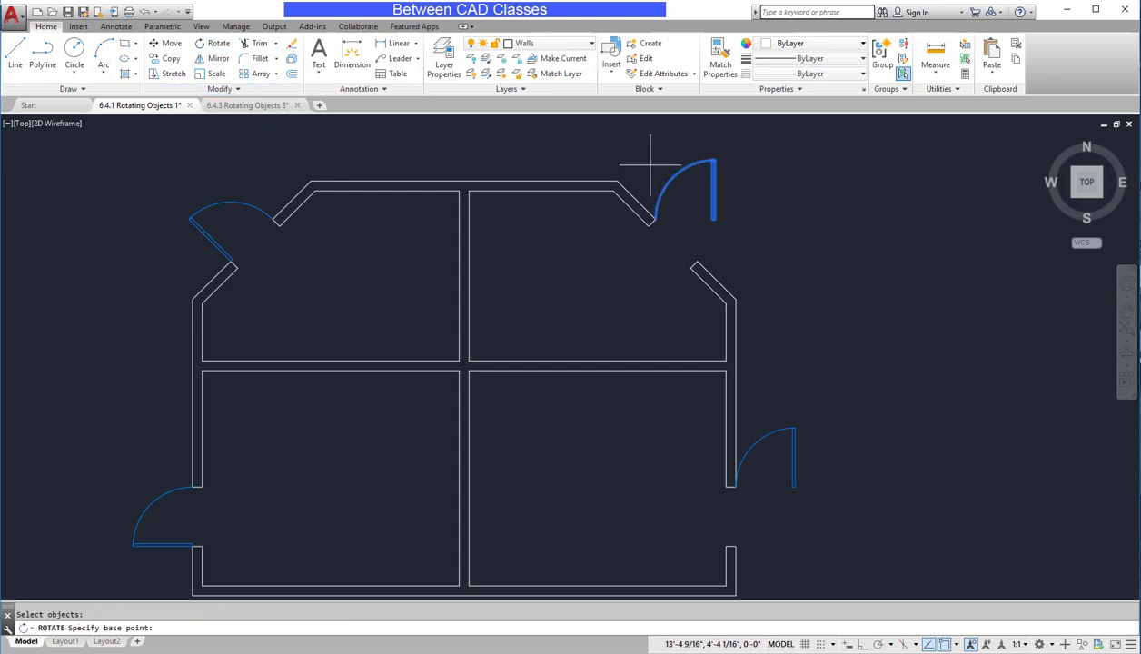
pyautogui.click(655, 219)
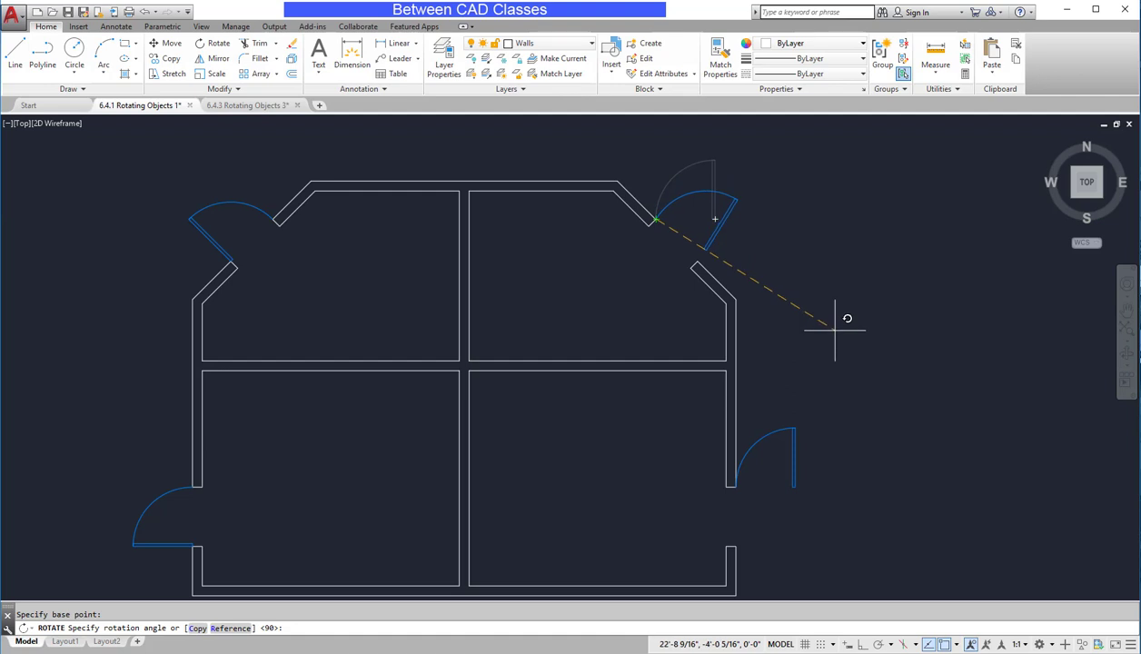
pyautogui.write('-45')
pyautogui.press('Return')
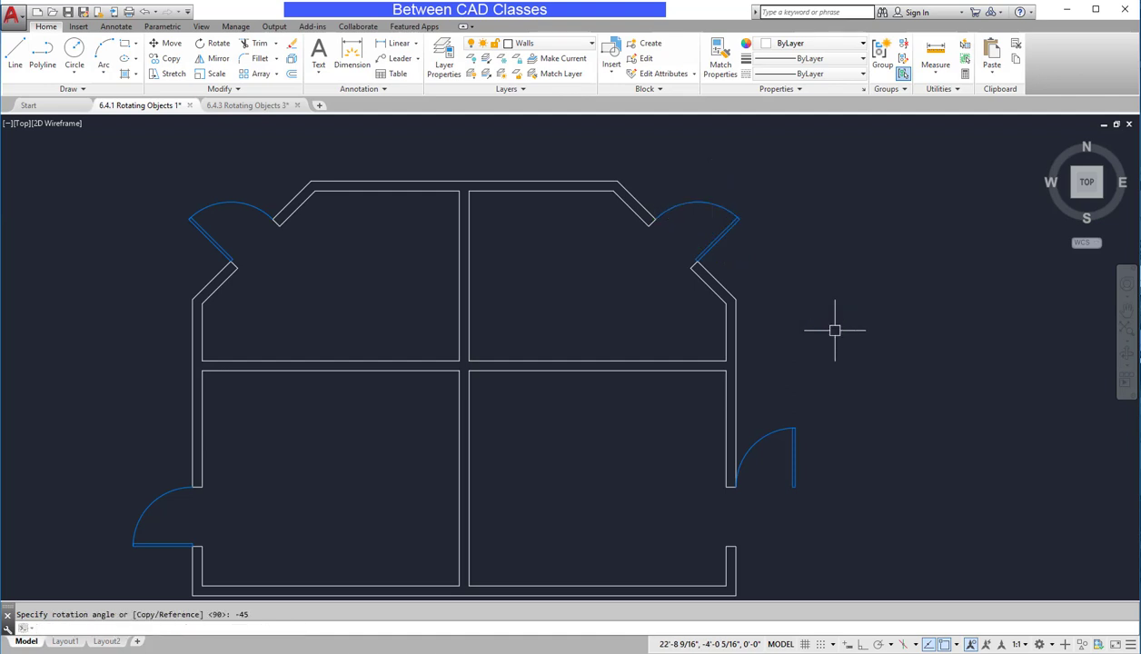
# Rotate the lower-right door -90 degrees about its arc endpoint at the outer wall corner.
pyautogui.click(214, 48)
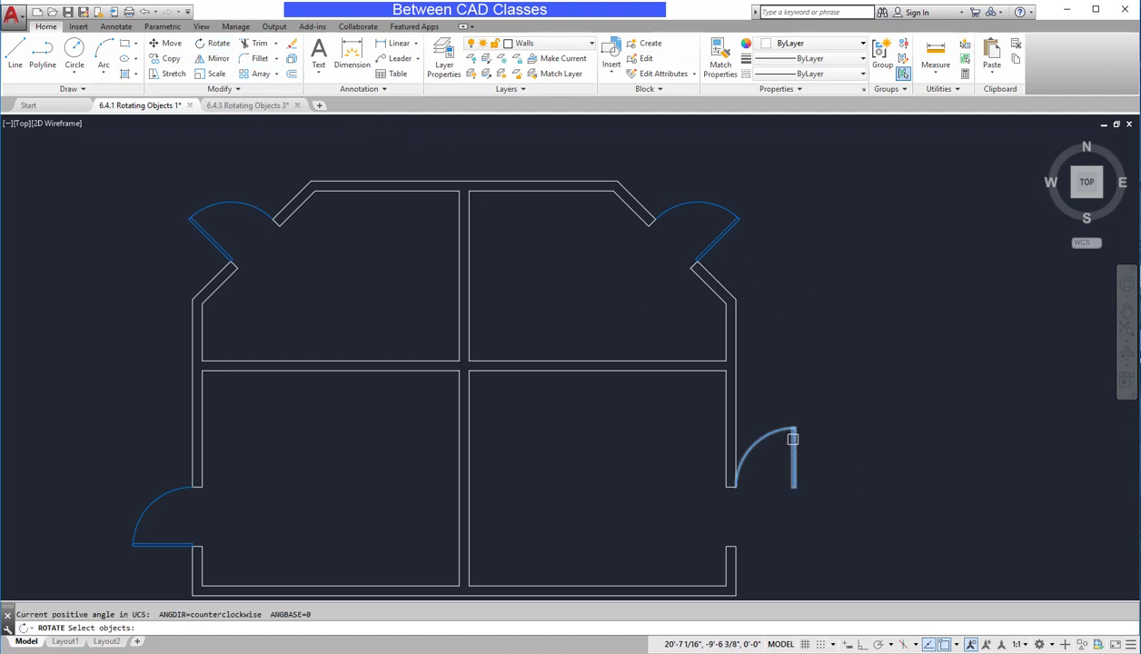
pyautogui.click(792, 439)
pyautogui.press('Return')
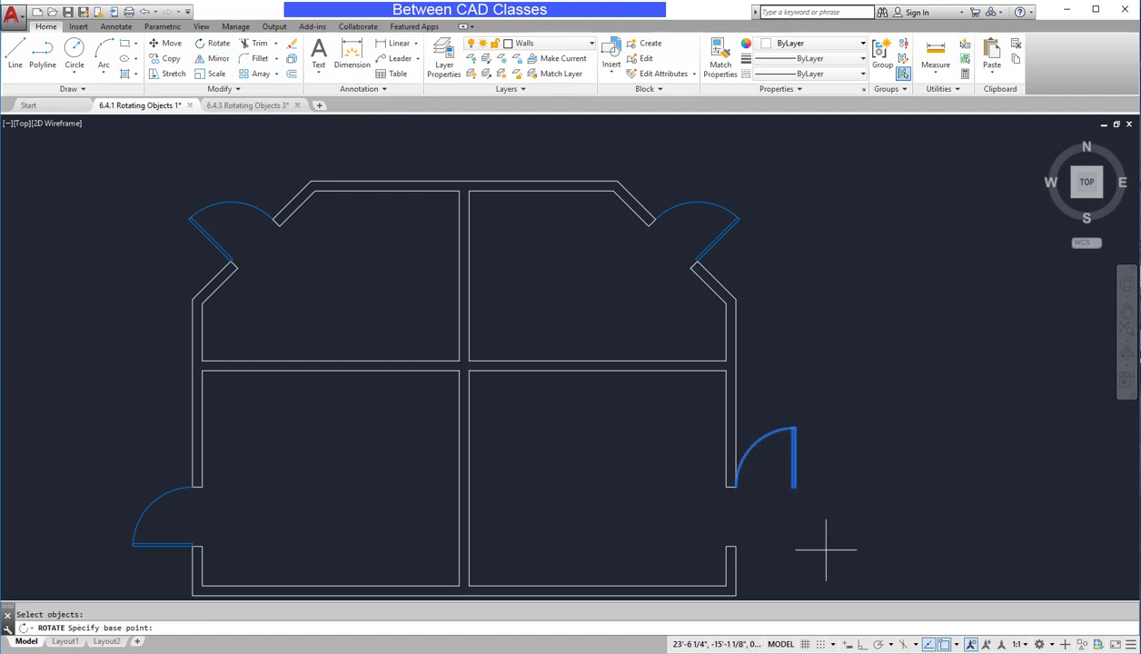
pyautogui.click(735, 488)
pyautogui.write('-90')
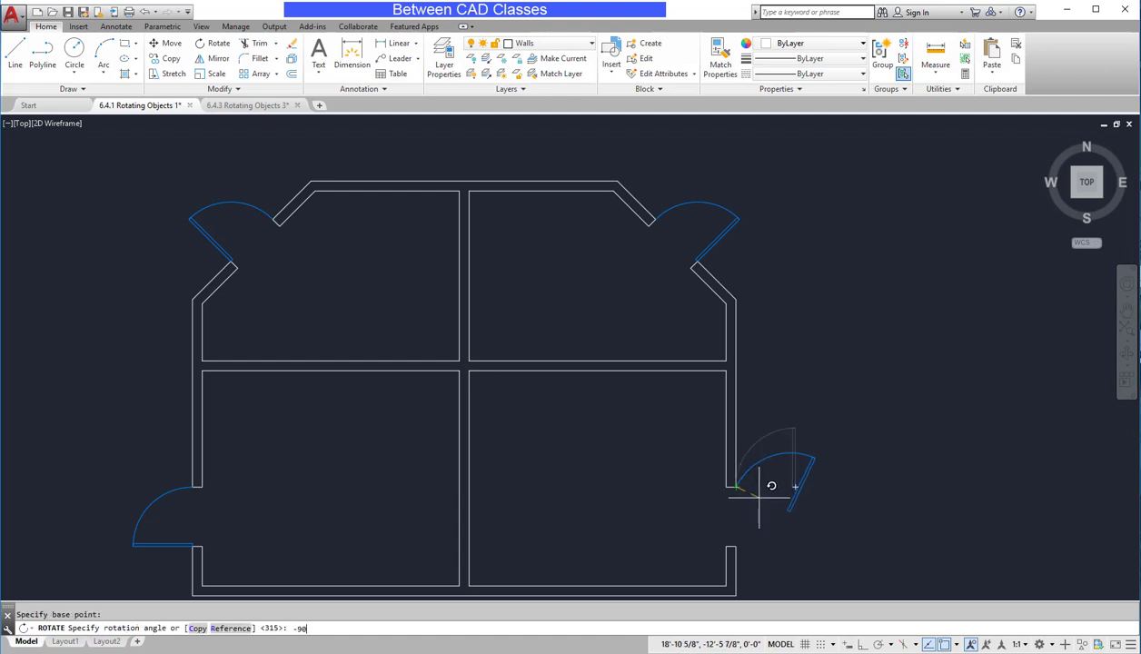
pyautogui.press('Return')
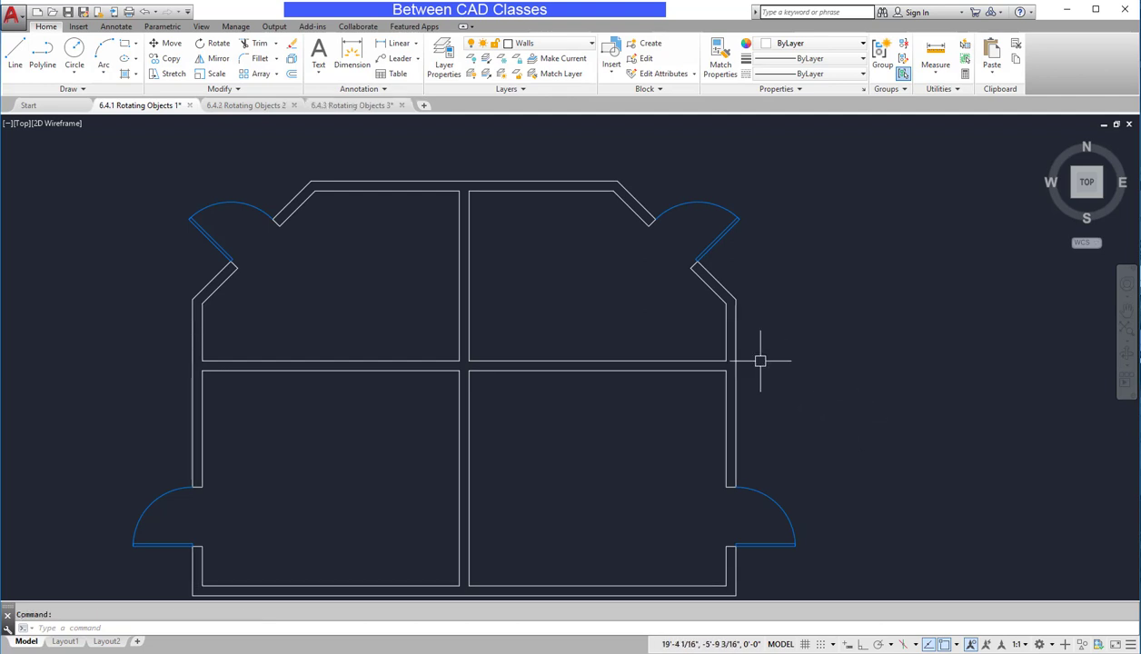
# Switch to the 6.4.2 Rotating Objects 2 drawing and enable polar tracking with 45-degree increments.
pyautogui.click(246, 105)
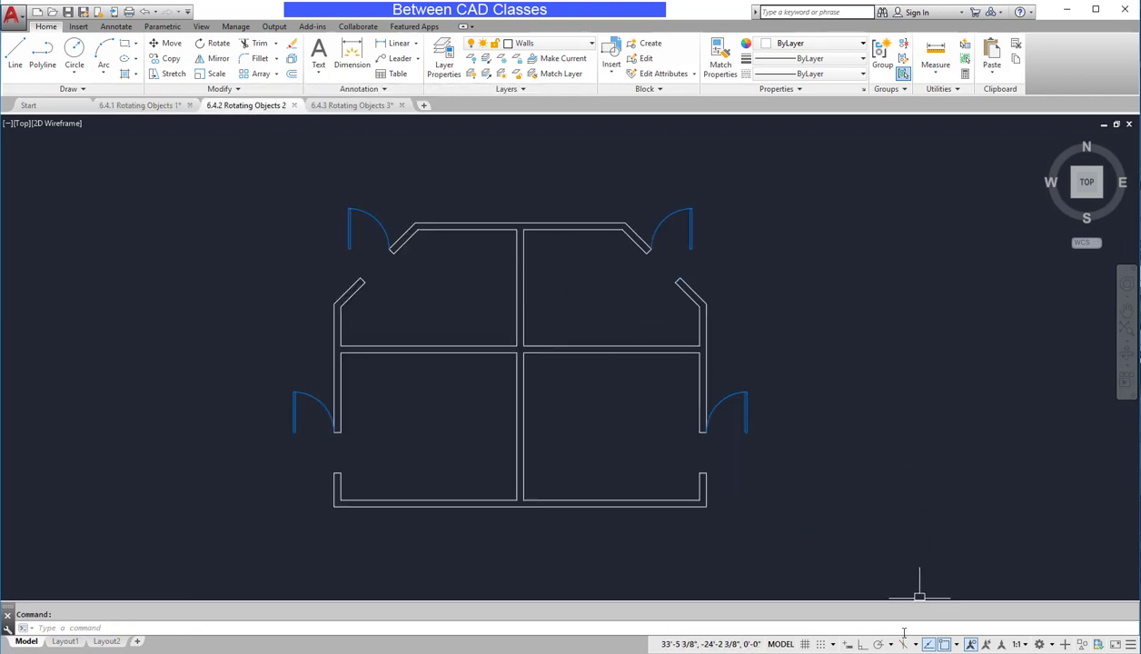
pyautogui.click(878, 644)
pyautogui.click(890, 647)
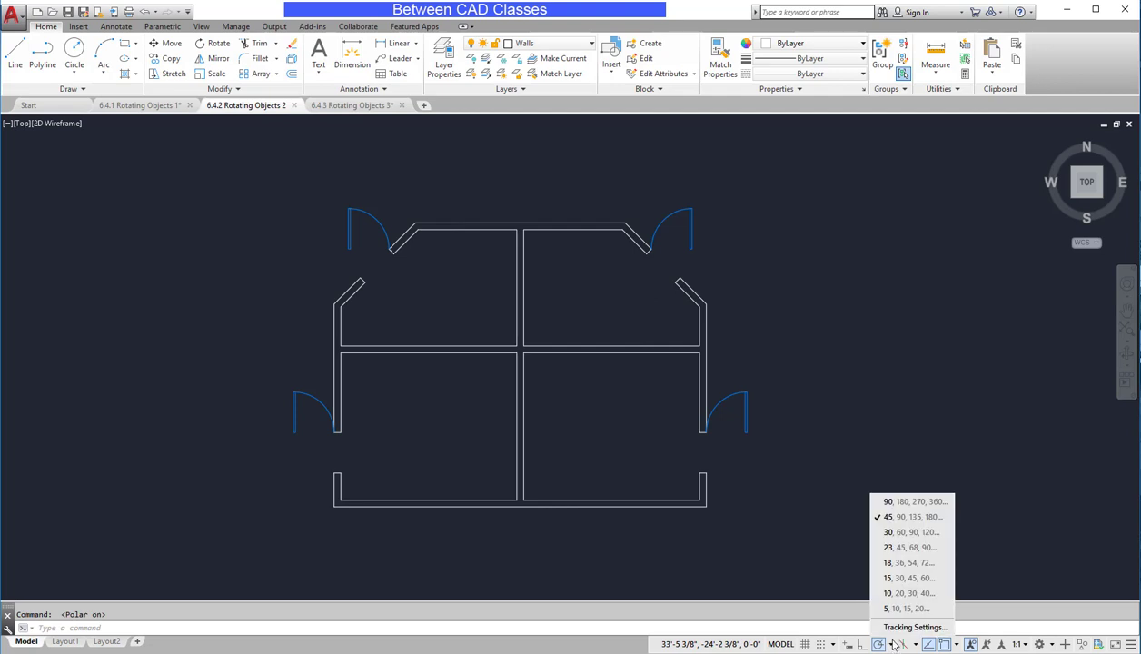
pyautogui.click(907, 520)
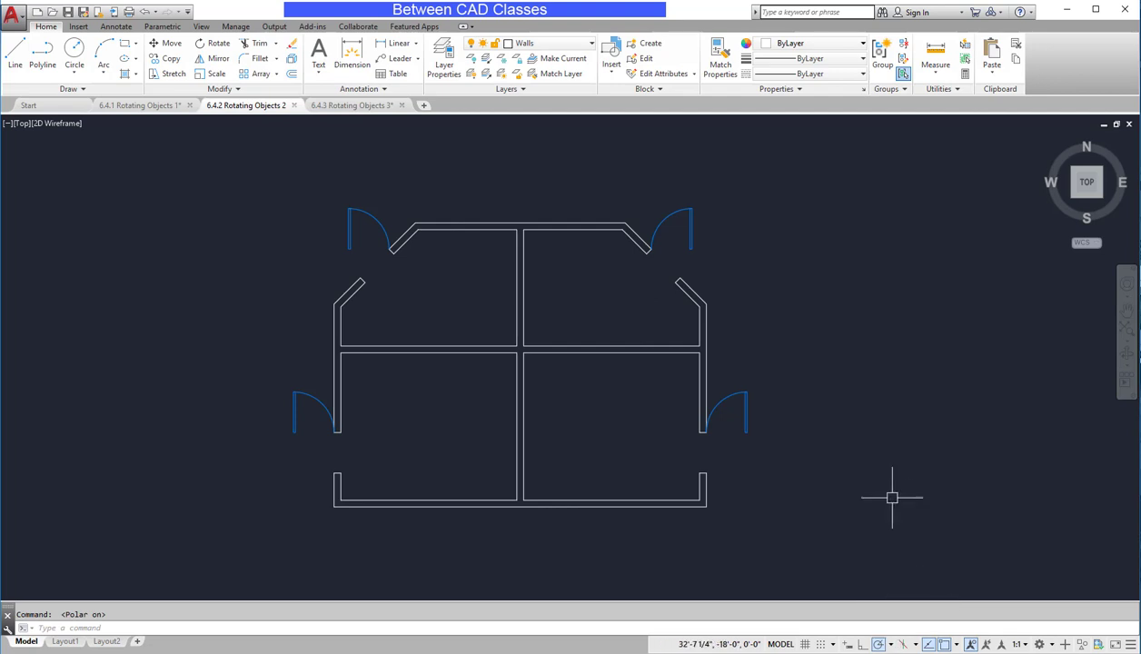
# Rotate the upper-left door about its arc endpoint at the angled wall, using polar tracking to set 45 degrees.
pyautogui.scroll(2, 387, 215)
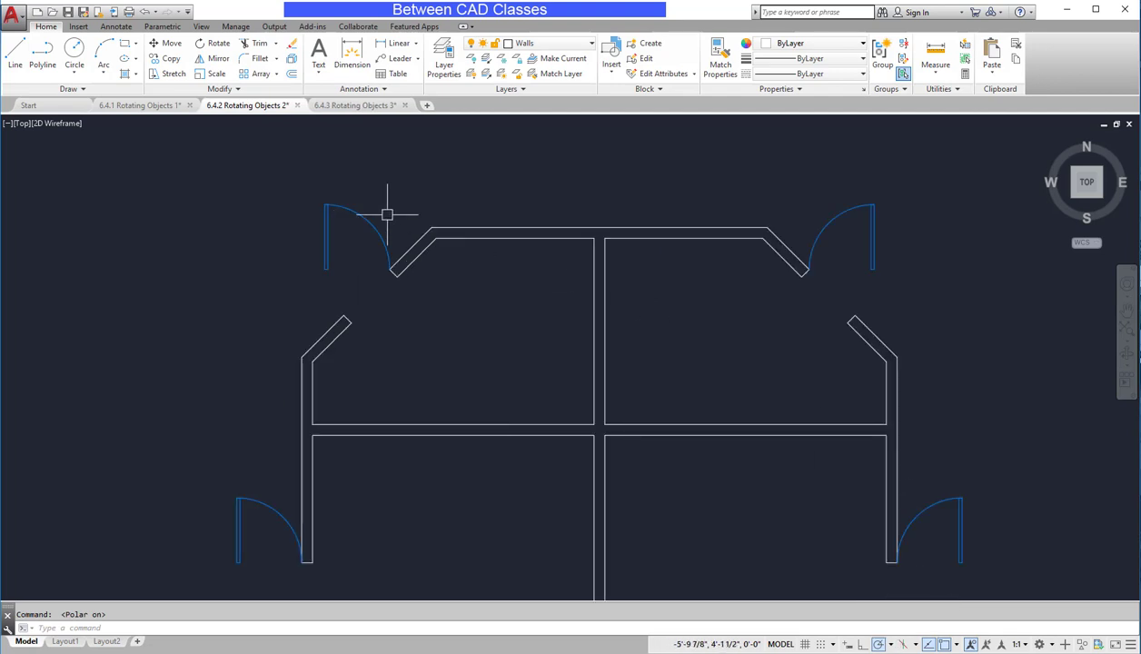
pyautogui.click(214, 43)
pyautogui.click(349, 206)
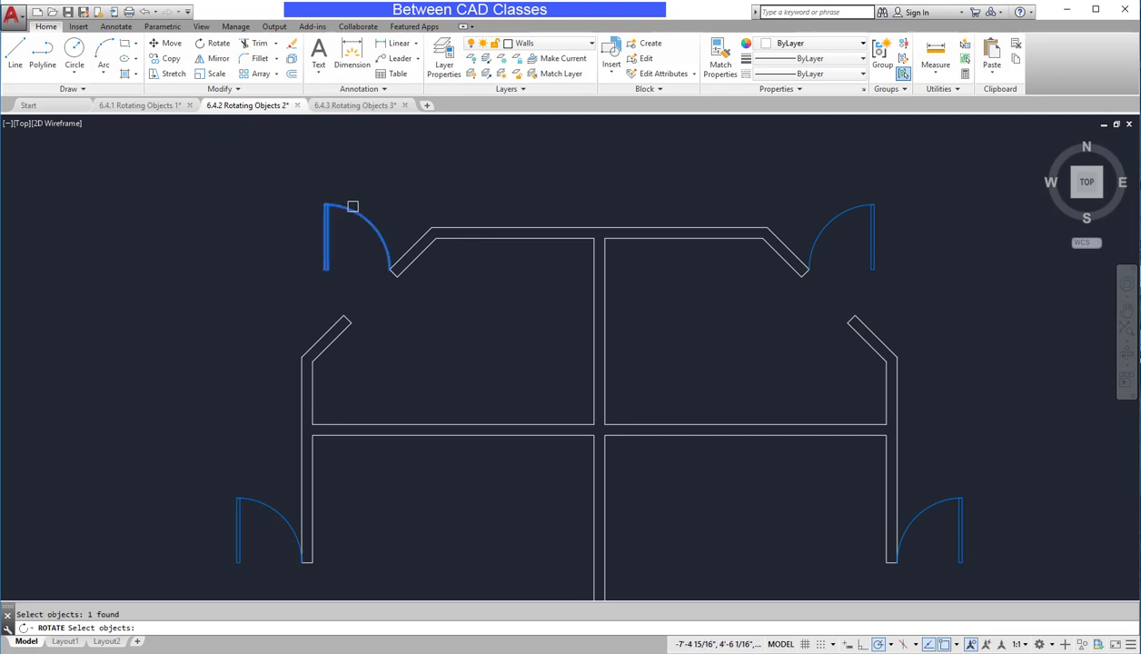
pyautogui.press('Return')
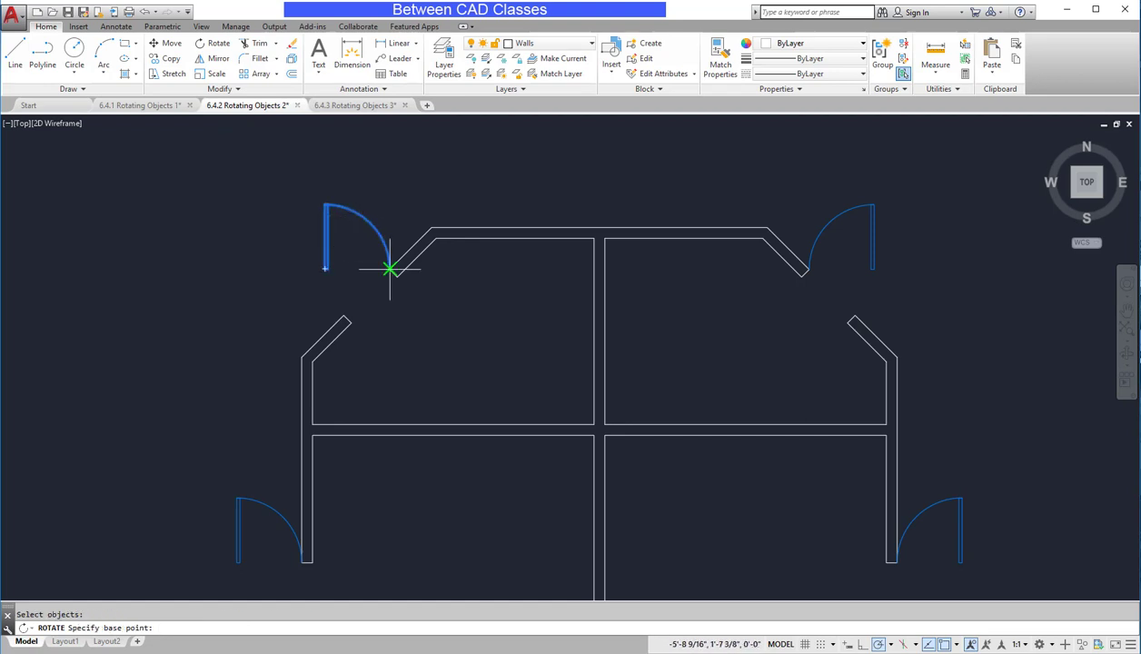
pyautogui.click(391, 269)
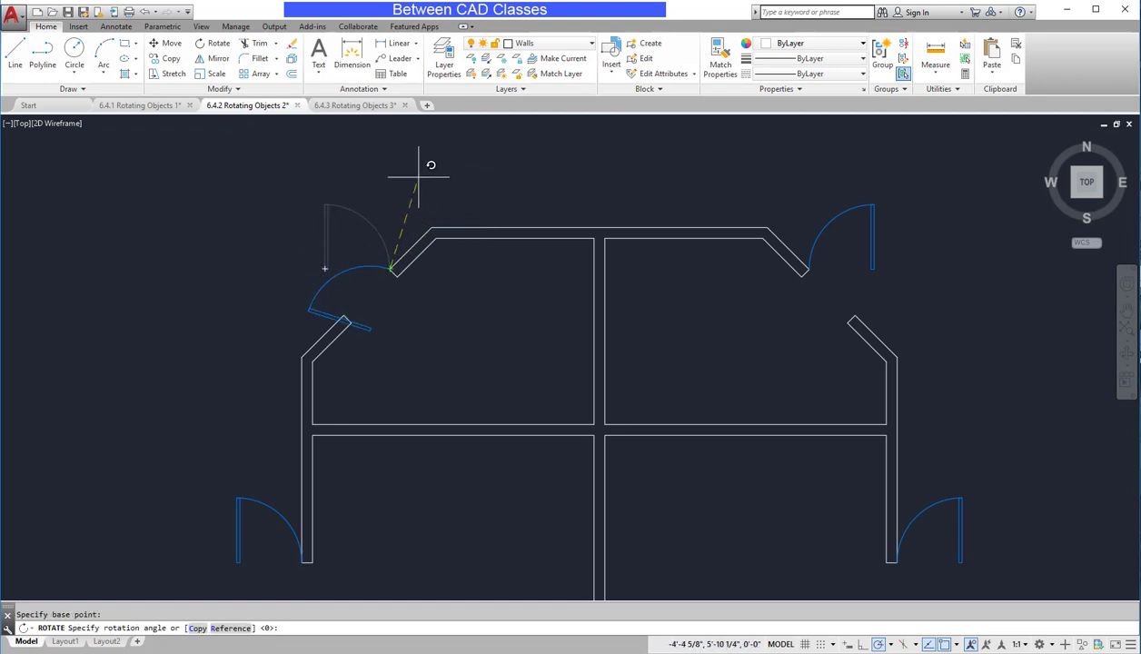
pyautogui.click(482, 177)
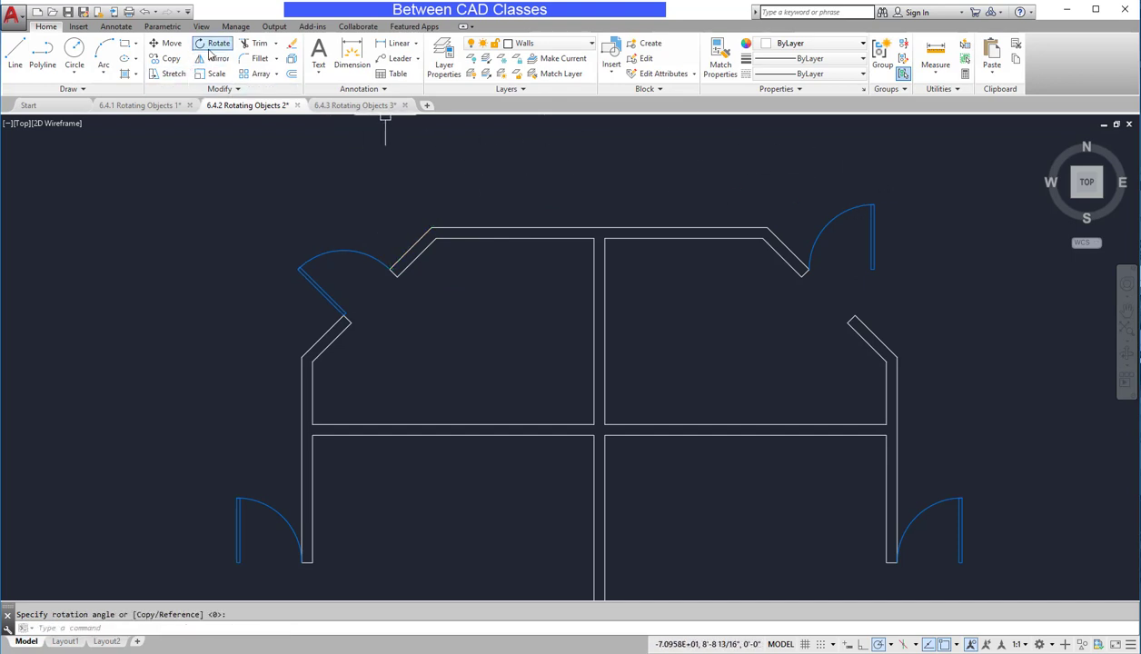
# Rotate the upper-right door 45 degrees clockwise about its arc endpoint at the angled wall, using polar tracking.
pyautogui.click(211, 42)
pyautogui.click(866, 218)
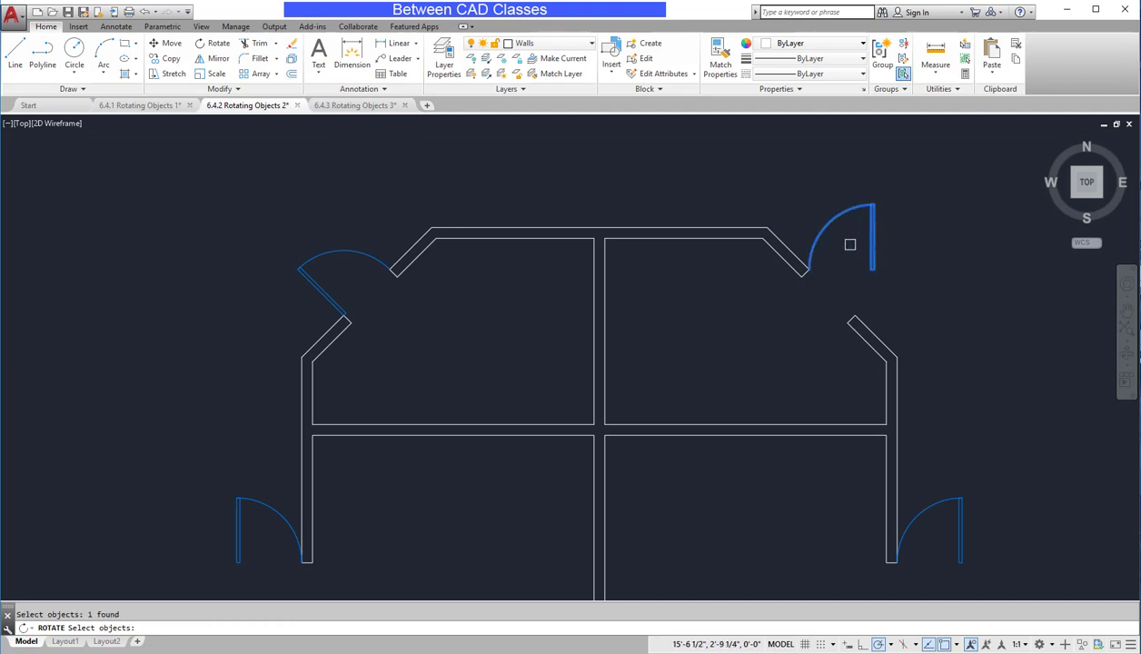
pyautogui.press('Return')
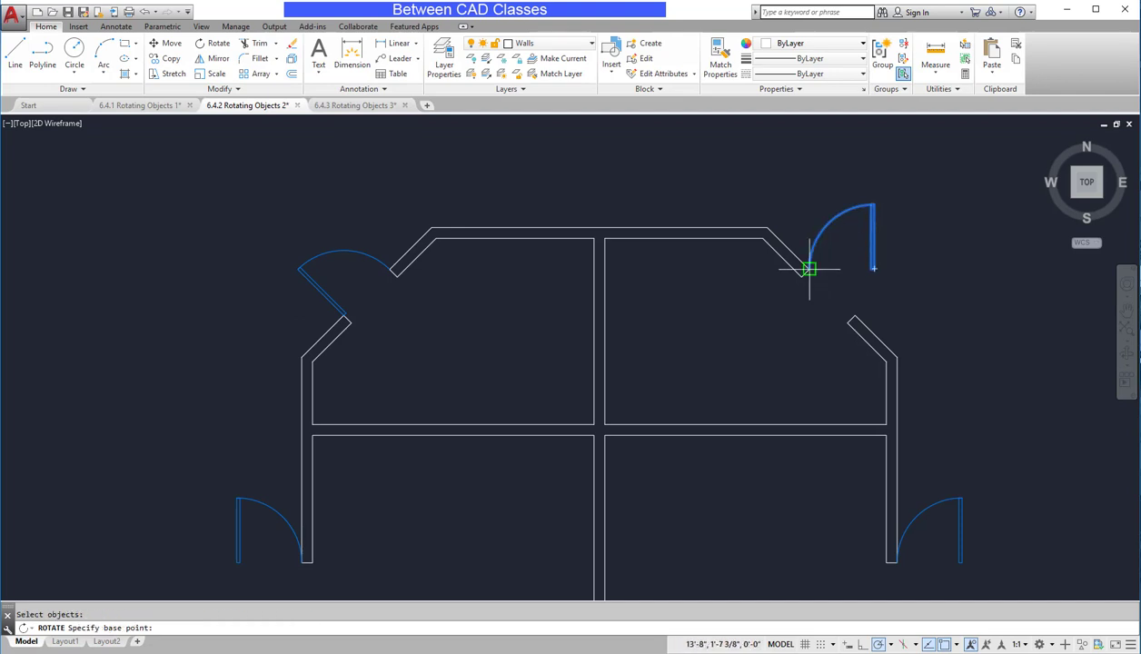
pyautogui.click(807, 270)
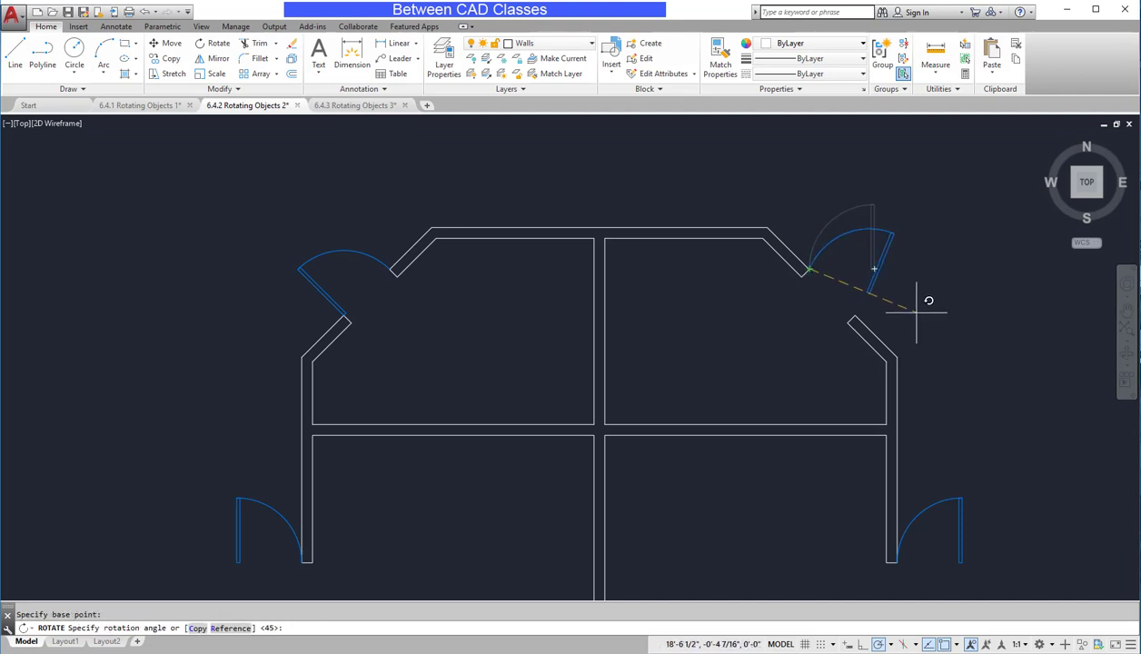
pyautogui.click(955, 415)
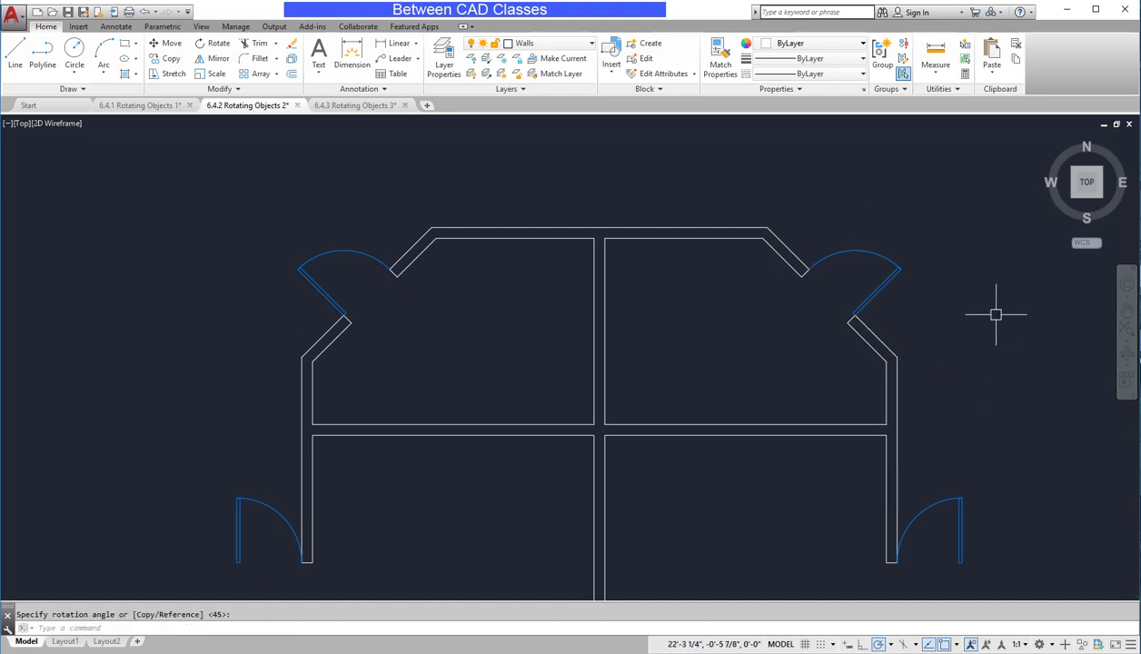
pyautogui.press('Escape')
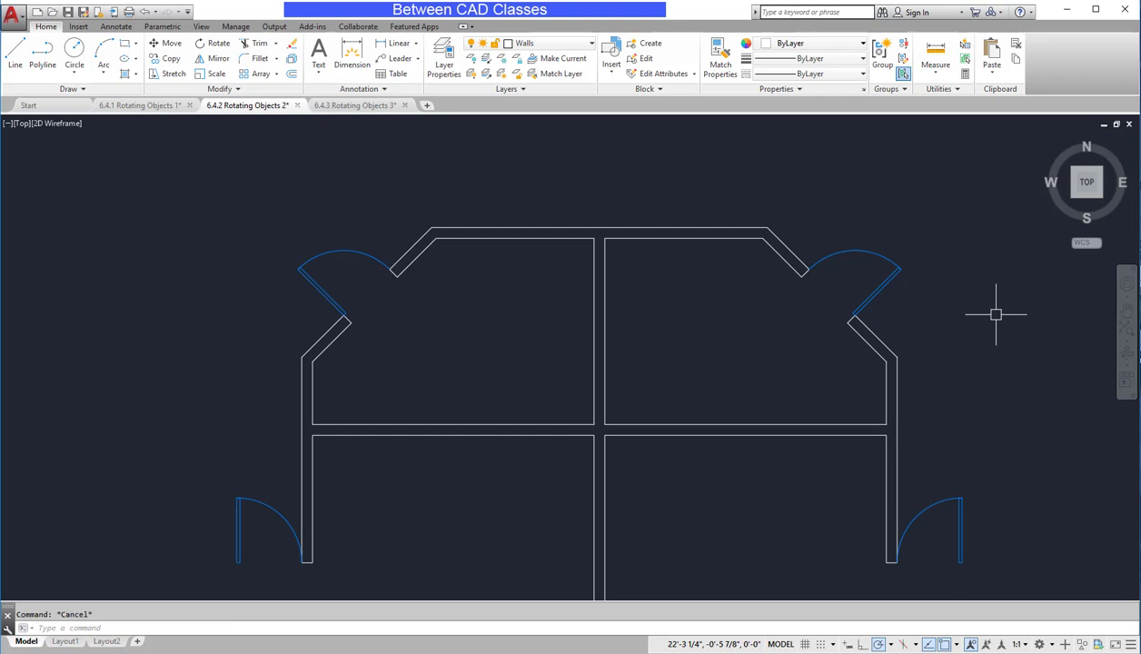
# In the 6.4.3 Rotating Objects 3 drawing, rotate the hexagon and both circles about the lowest vertex, using the bottom edge as reference and 0 degrees as new angle.
pyautogui.click(368, 106)
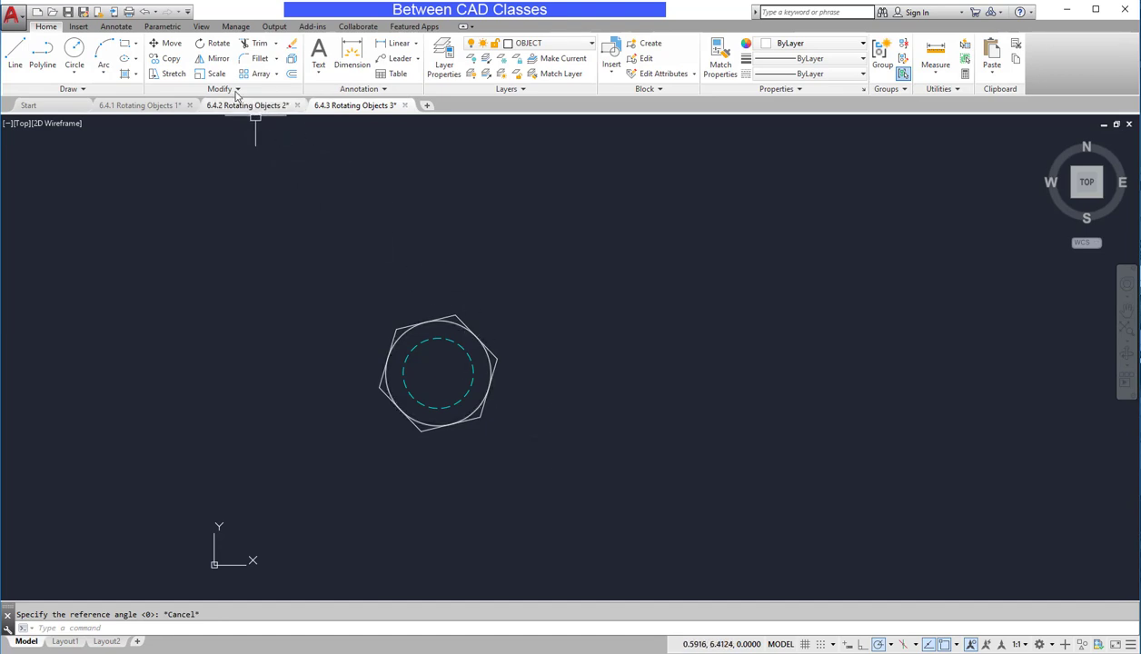
pyautogui.click(207, 47)
pyautogui.click(542, 262)
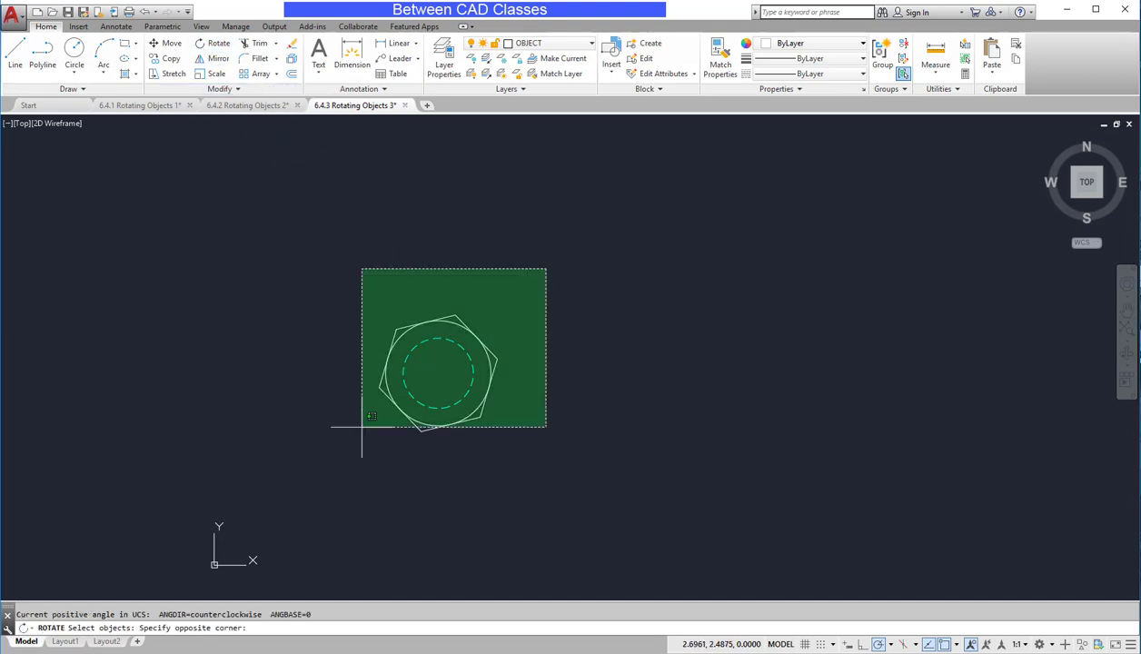
pyautogui.click(309, 475)
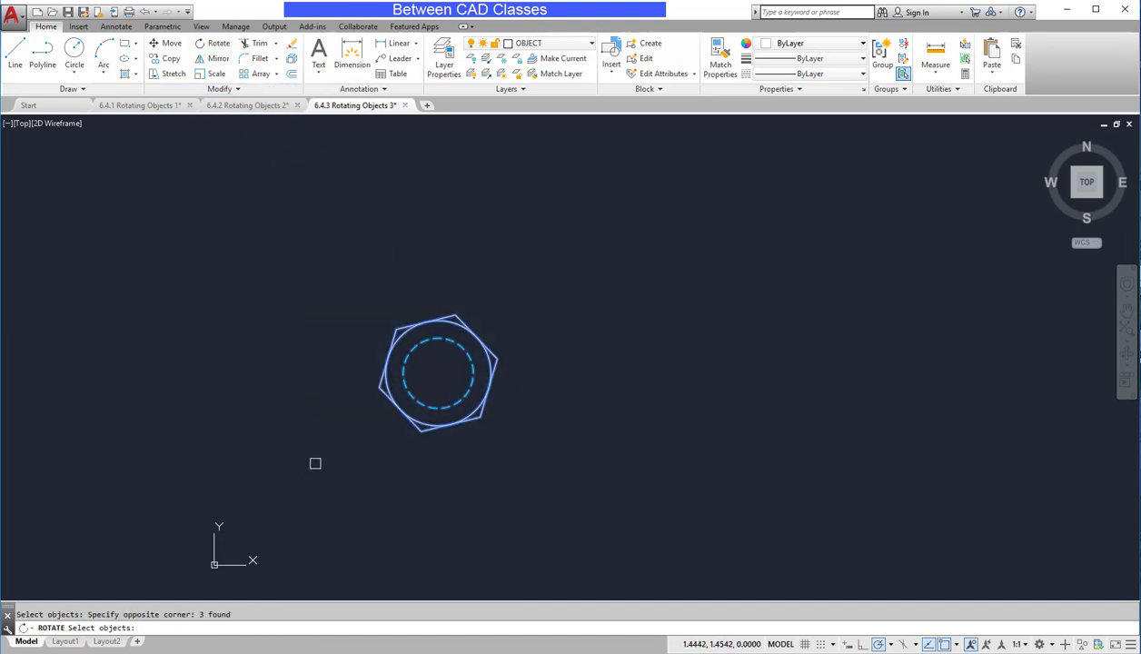
pyautogui.press('Return')
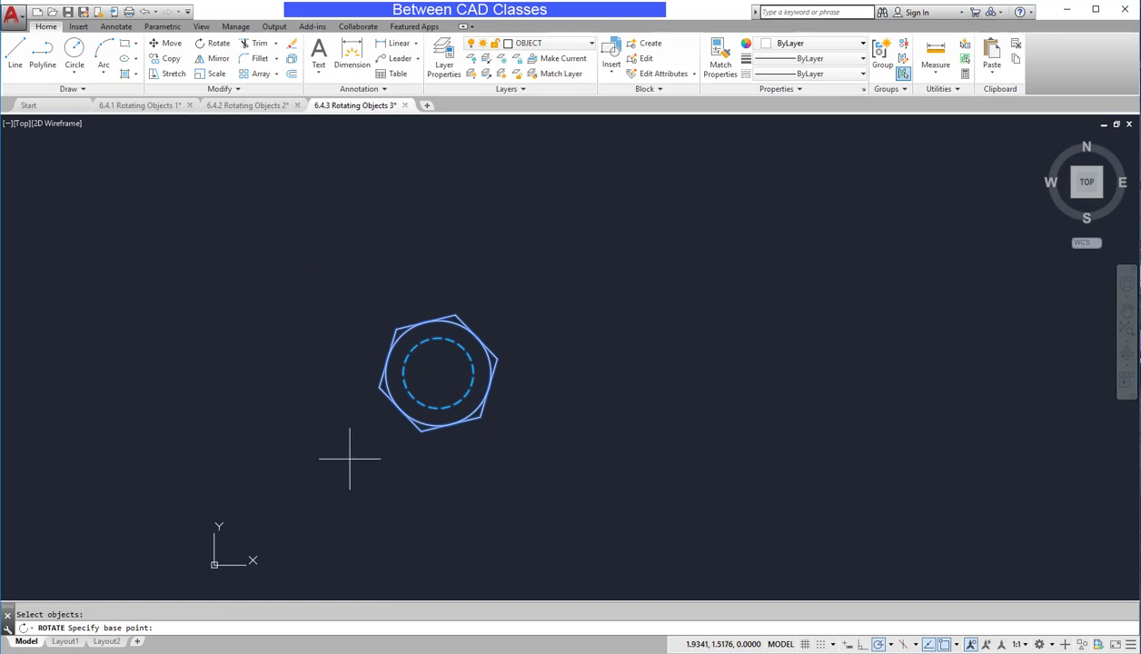
pyautogui.click(421, 430)
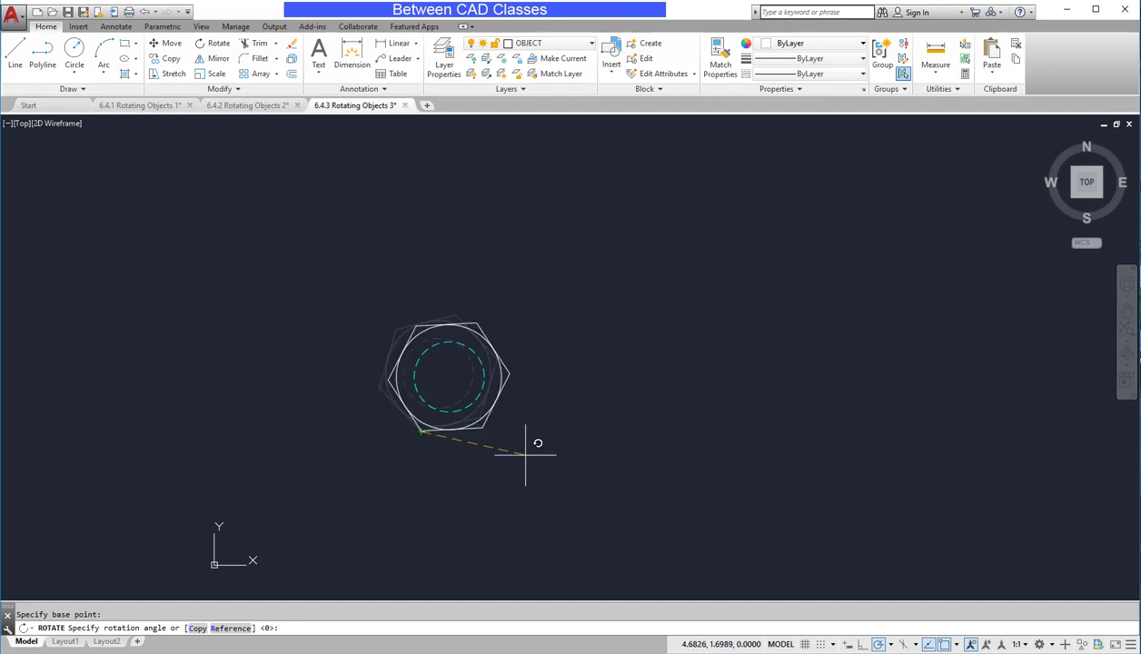
pyautogui.click(230, 628)
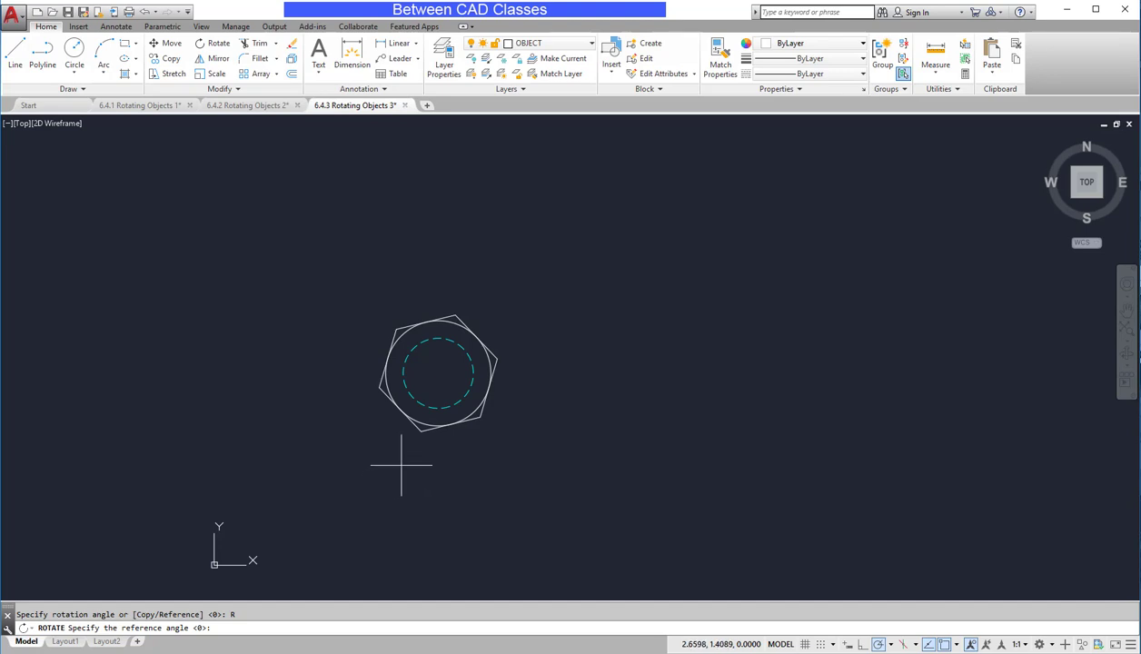
pyautogui.click(421, 431)
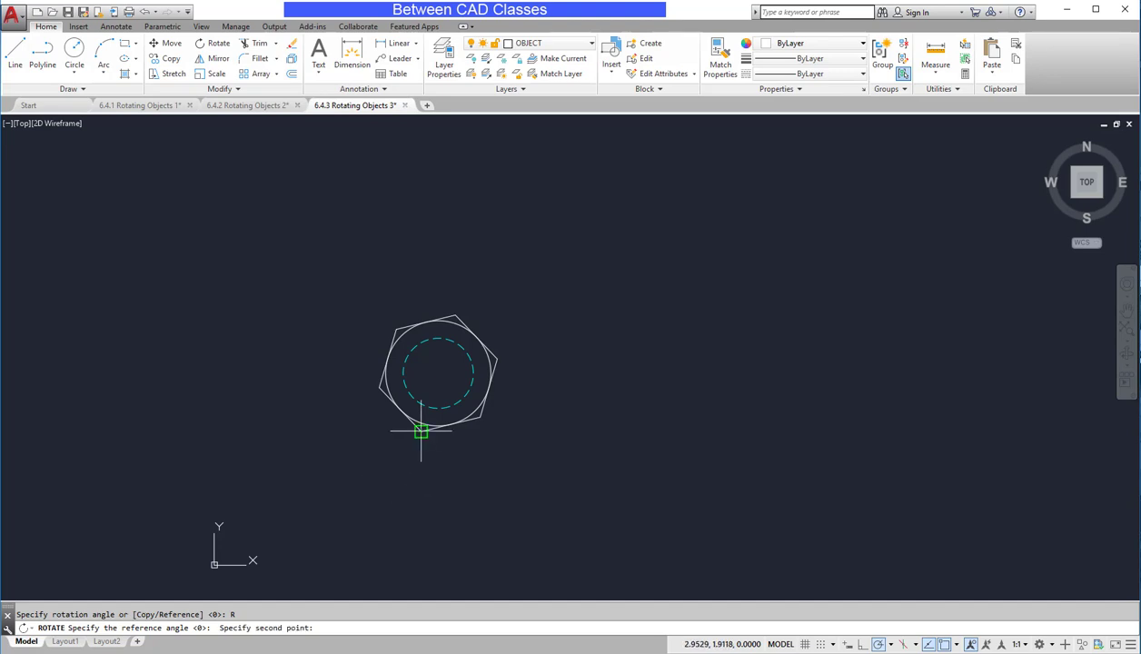
pyautogui.click(480, 417)
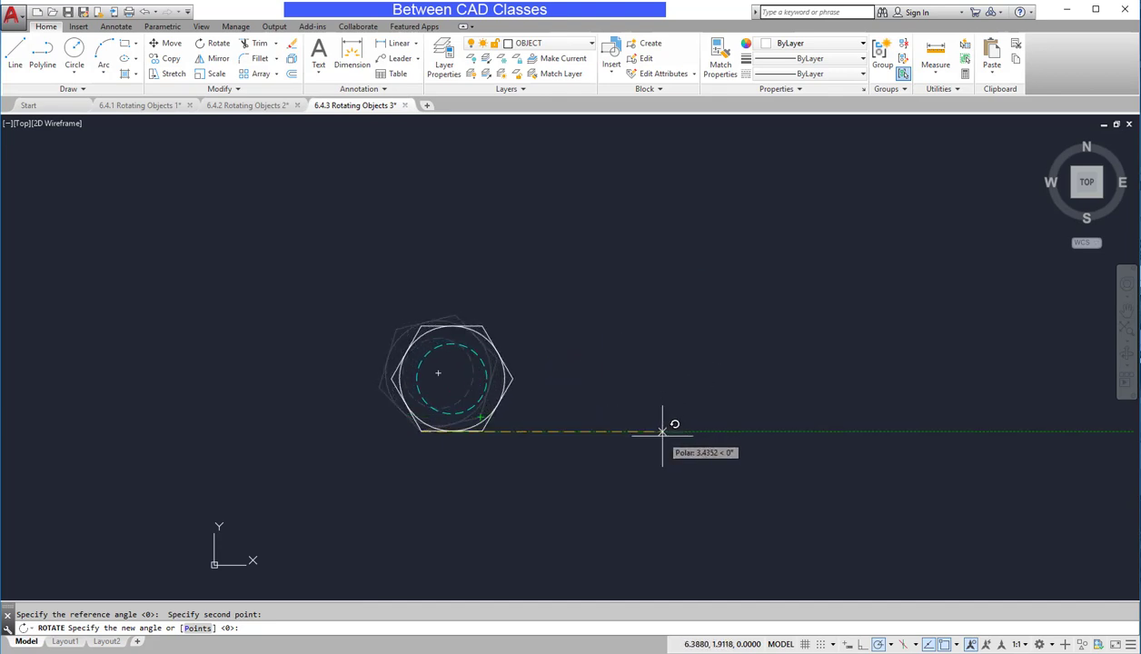
pyautogui.click(662, 430)
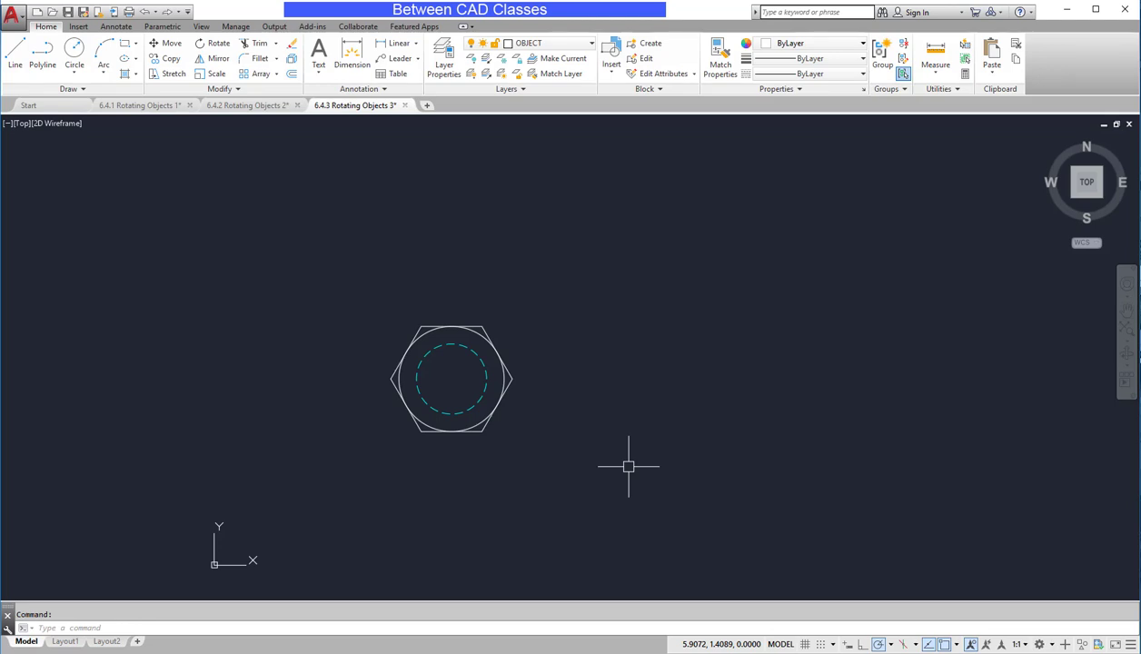